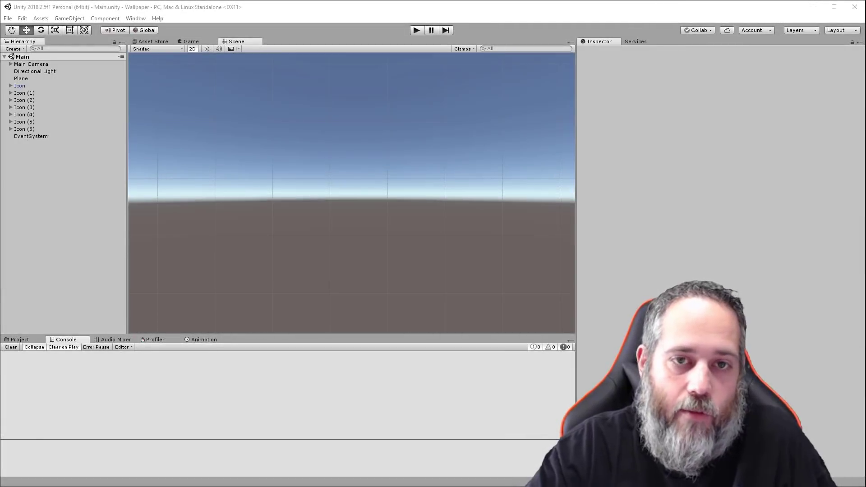
Step: View the Rainity - Dynamic Wallpapers Asset Store page, a 1.5 MB package priced at $5
{"action": "left_click", "coordinate": [143, 41]}
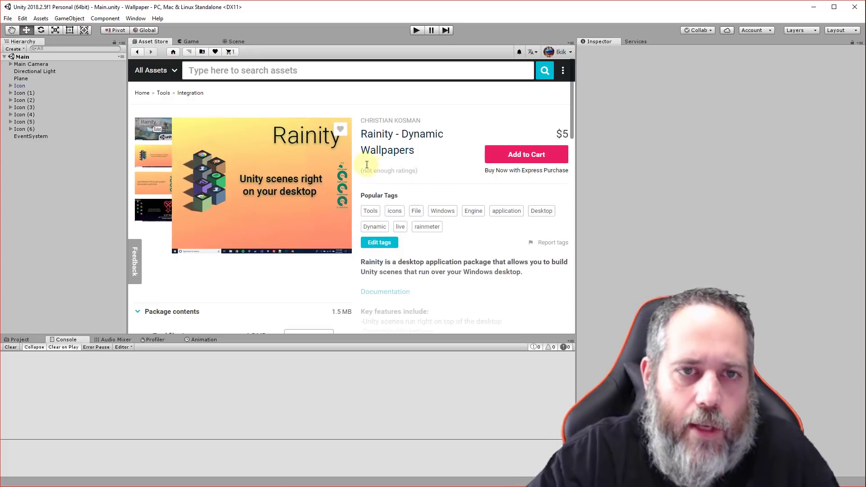
Step: Show the Game view, browse Assets > Rainity > Example, and play the Main example scene
{"action": "left_click", "coordinate": [190, 41]}
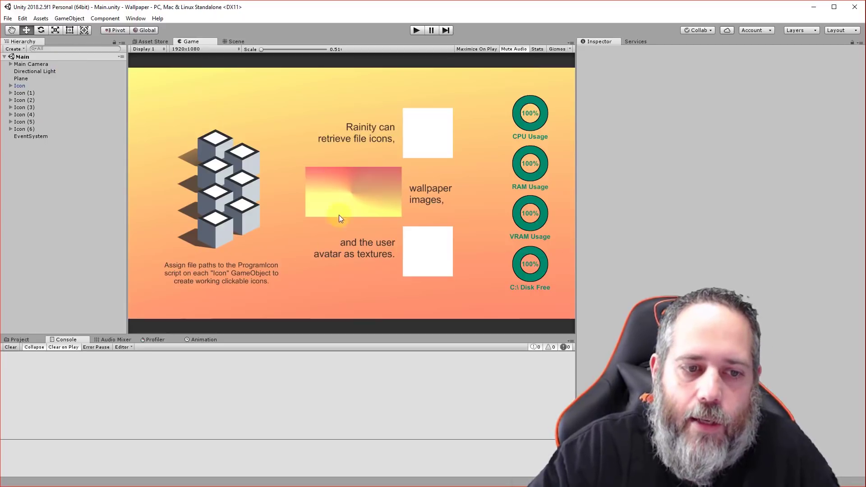
{"action": "left_click", "coordinate": [19, 339]}
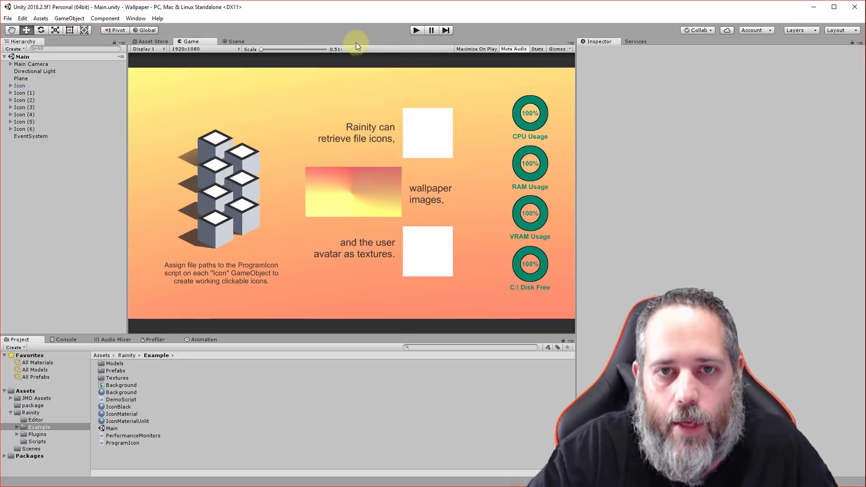
{"action": "left_click", "coordinate": [414, 30]}
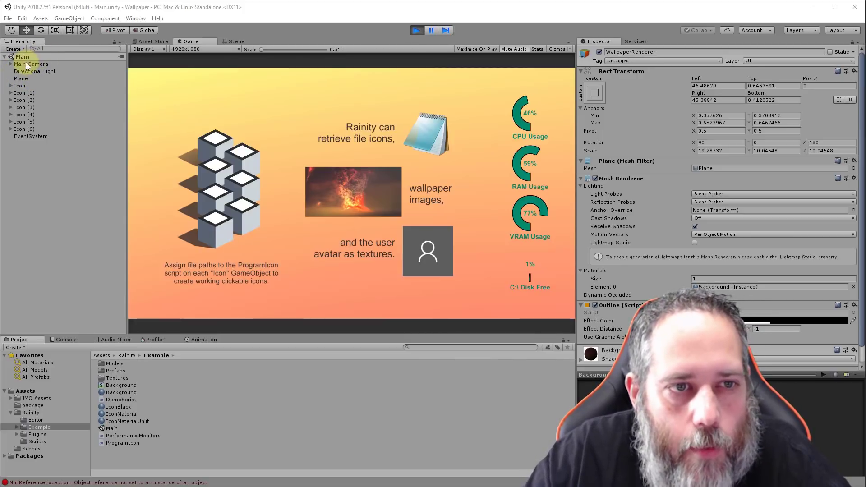
Step: Inspect the Icon object and test-launch the top cube icon, then close the Unity Hub window
{"action": "left_click", "coordinate": [26, 85]}
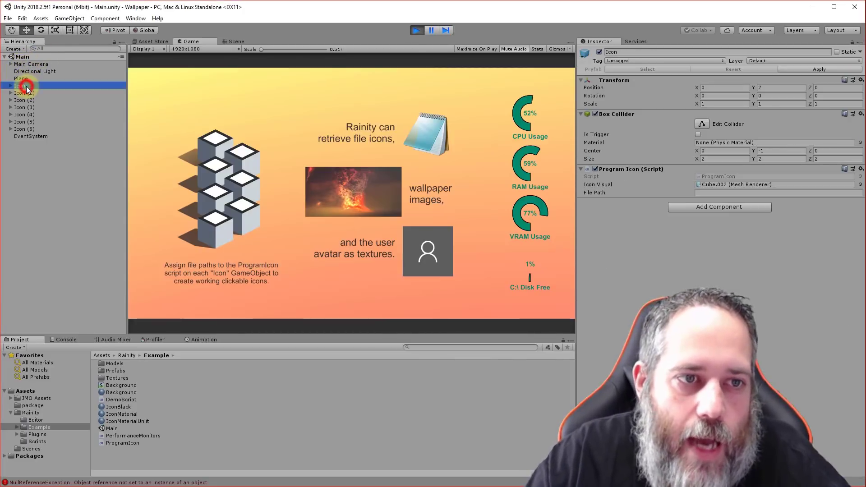
{"action": "left_click", "coordinate": [216, 140]}
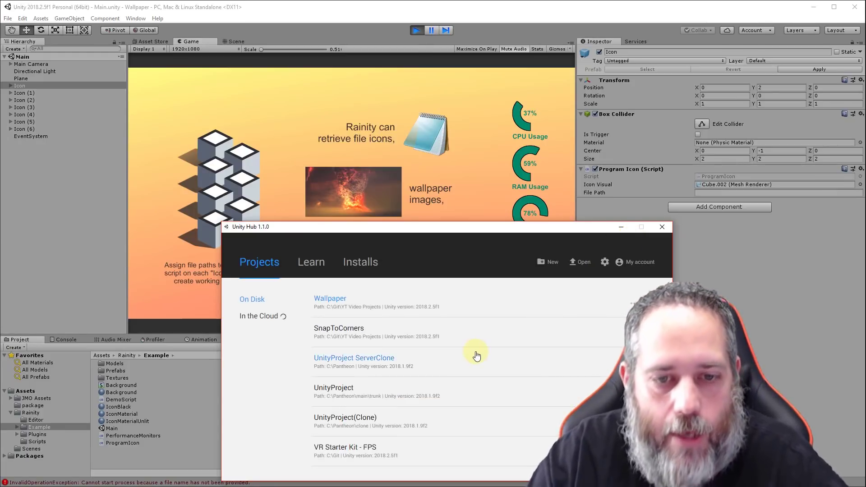
{"action": "left_click", "coordinate": [662, 227]}
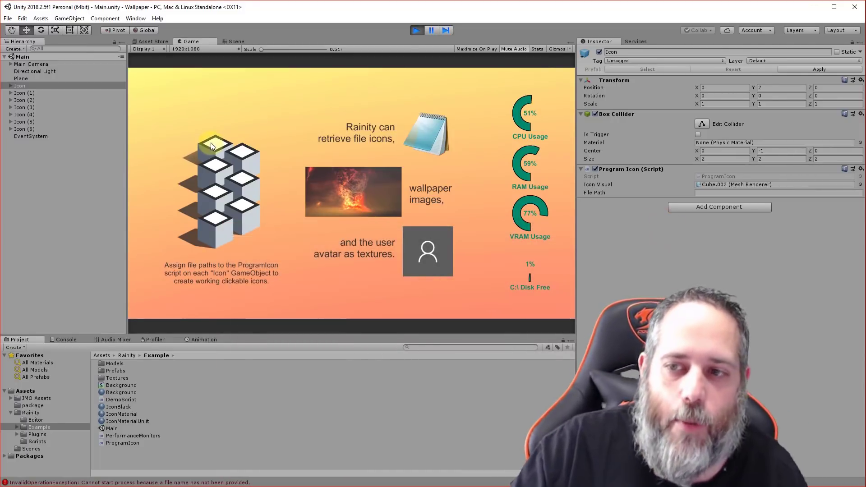
Step: Expand Icon (1) and icon_visual, and assign Cube.002 as the Program Icon's Icon Visual
{"action": "left_click", "coordinate": [32, 92]}
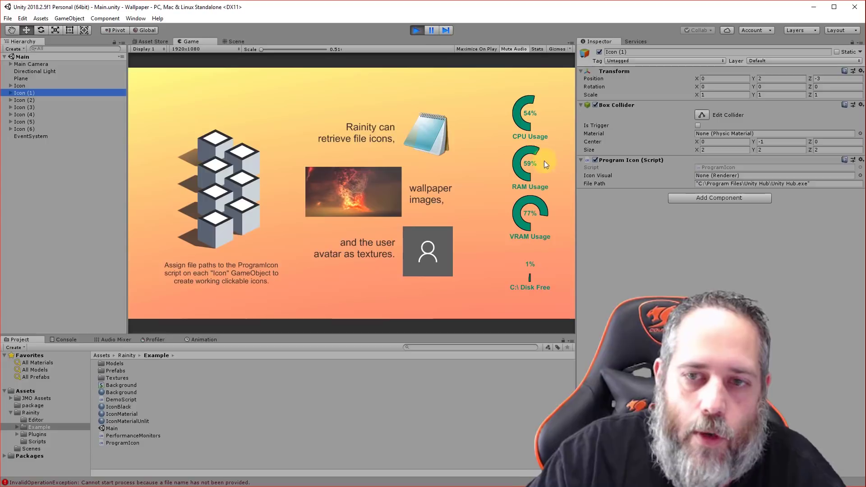
{"action": "left_click", "coordinate": [10, 92]}
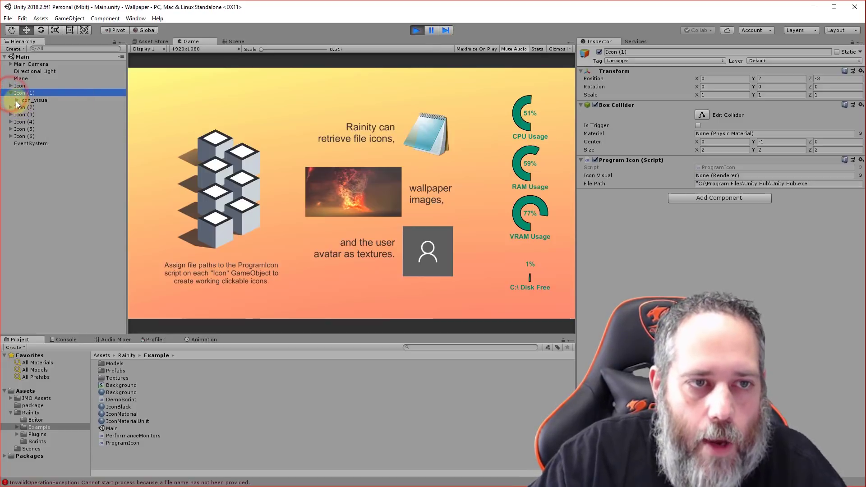
{"action": "left_click", "coordinate": [17, 100]}
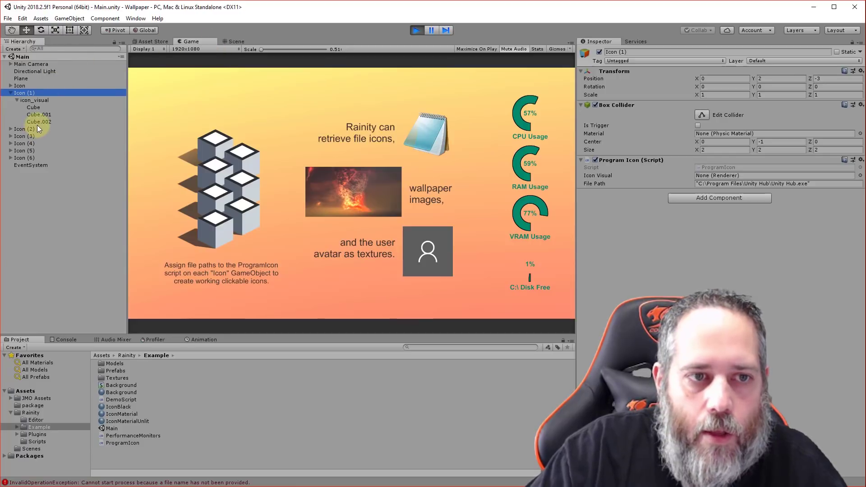
{"action": "left_click_drag", "start_coordinate": [38, 123], "coordinate": [713, 176]}
Step: Stop play, reassign Cube.002 to Icon Visual, then replay and click the cube icon to test launching
{"action": "left_click", "coordinate": [416, 30]}
{"action": "left_click_drag", "start_coordinate": [45, 121], "coordinate": [734, 177]}
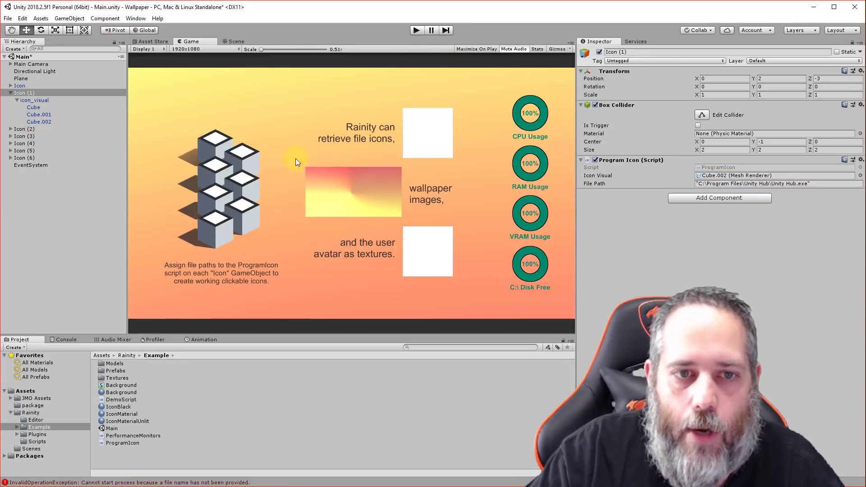
{"action": "left_click", "coordinate": [418, 31]}
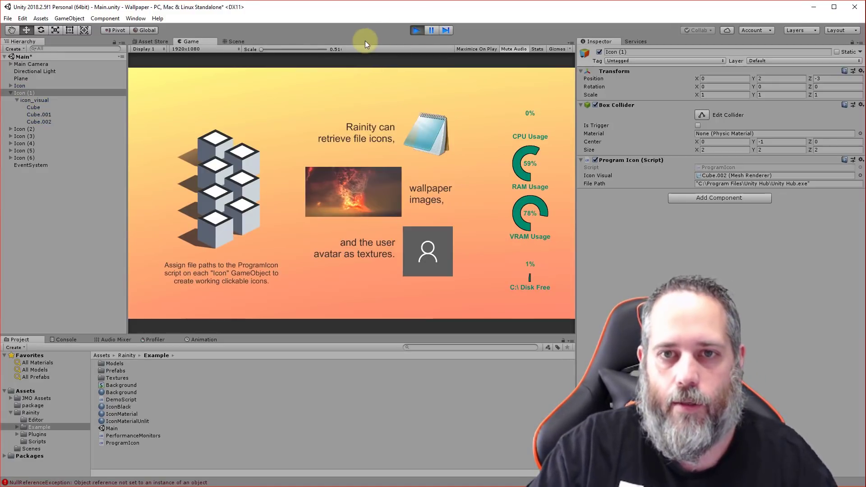
{"action": "left_click", "coordinate": [361, 28]}
{"action": "left_click", "coordinate": [243, 156]}
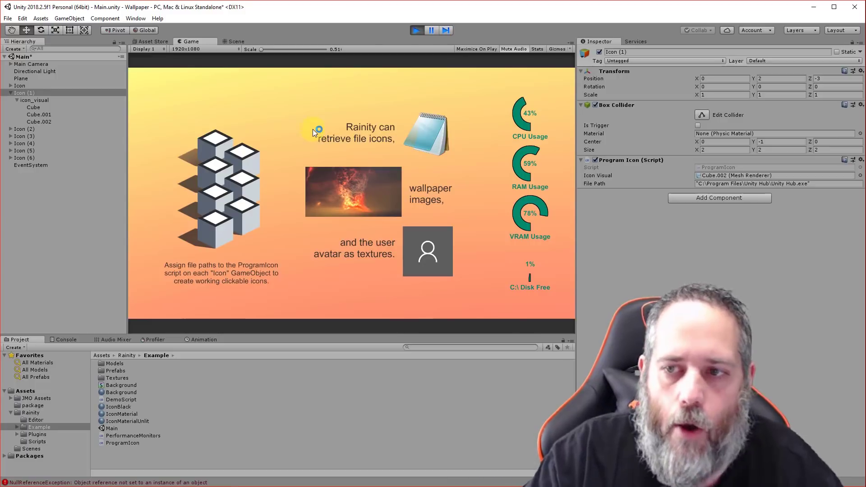
{"action": "left_click", "coordinate": [417, 29]}
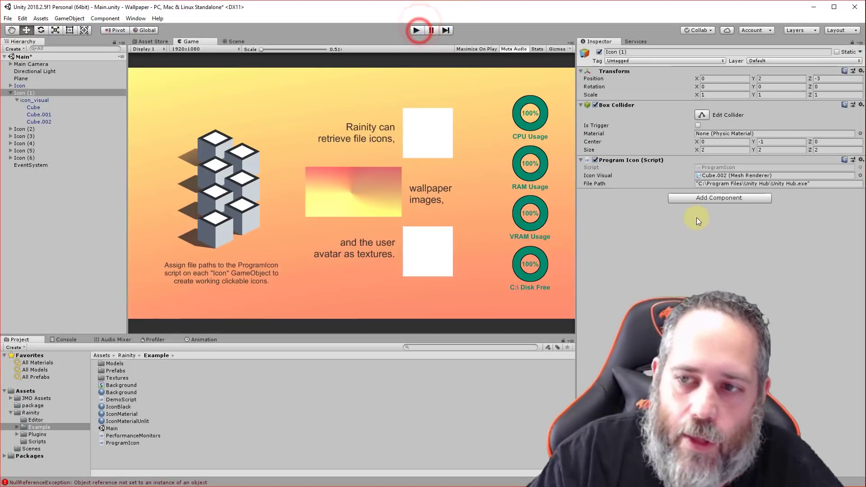
Step: Strip the surrounding quotes from Icon (1)'s Unity Hub.exe File Path, save with Ctrl+S, and replay
{"action": "left_click", "coordinate": [819, 184]}
{"action": "left_click", "coordinate": [818, 184]}
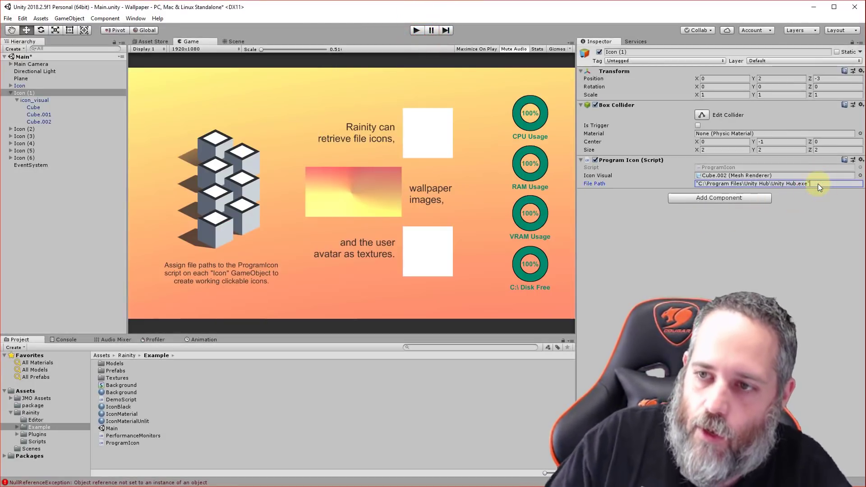
{"action": "key", "text": "Home"}
{"action": "key", "text": "Delete"}
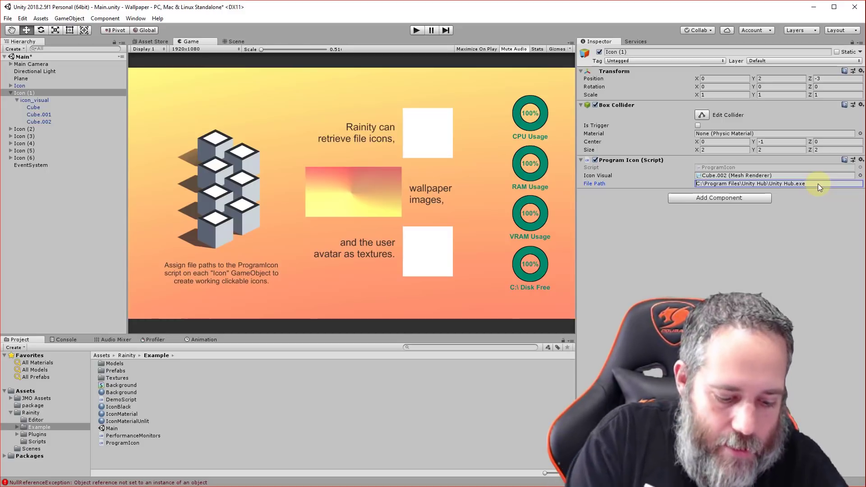
{"action": "key", "text": "ctrl+s"}
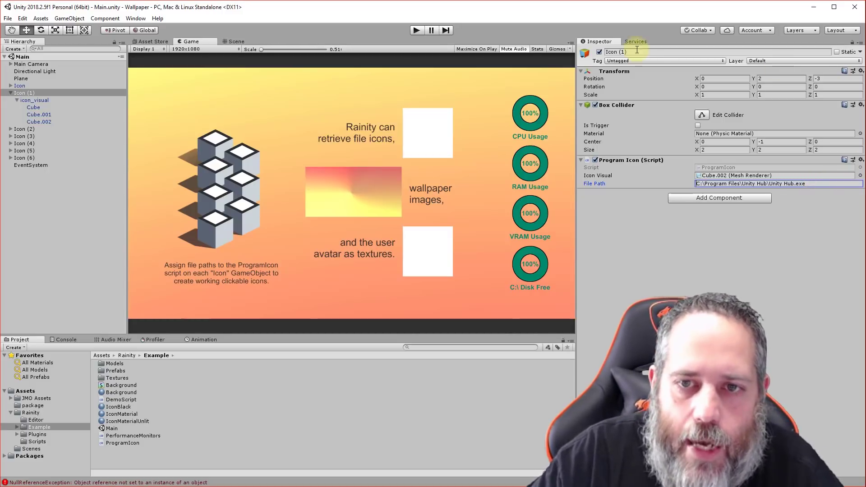
{"action": "left_click", "coordinate": [422, 31]}
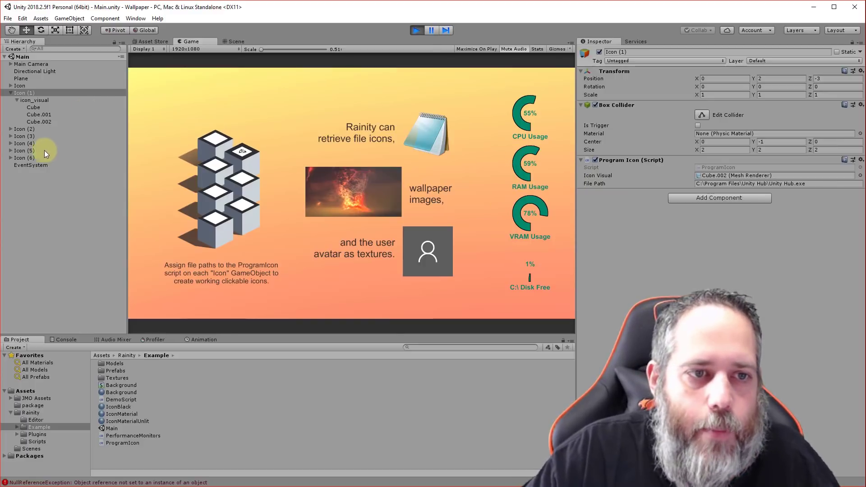
Step: Inspect the Canvas gauge images, toggling the first Image's CPU ring off and on, then Image (1)–(3)
{"action": "left_click", "coordinate": [10, 64]}
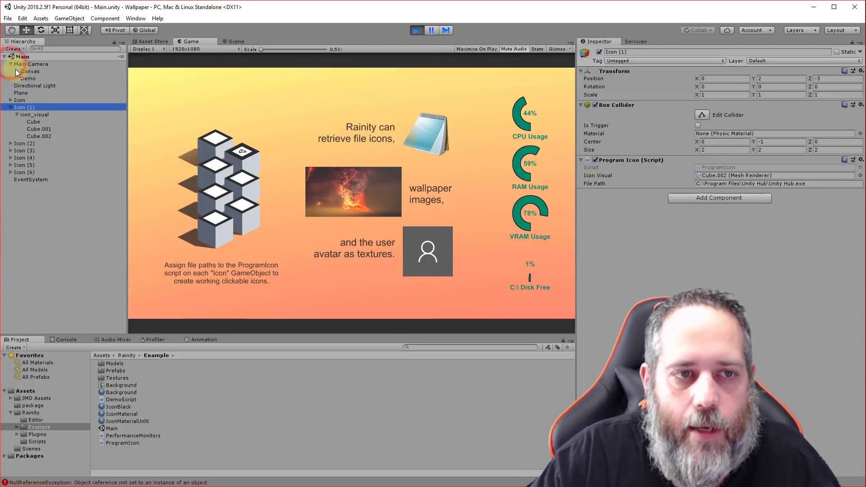
{"action": "left_click", "coordinate": [16, 71]}
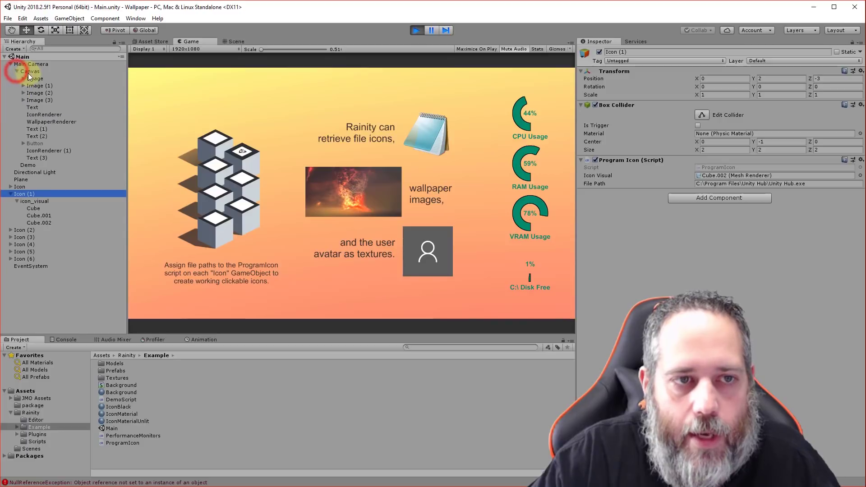
{"action": "left_click", "coordinate": [33, 79]}
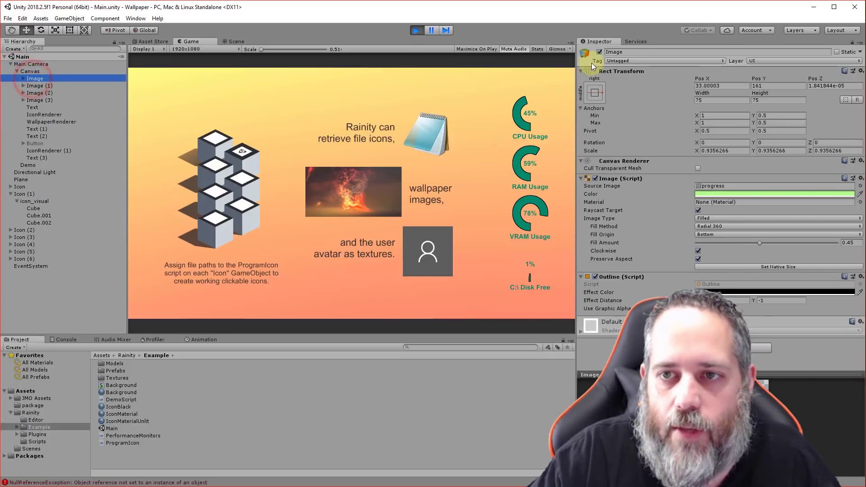
{"action": "left_click", "coordinate": [600, 52]}
{"action": "left_click", "coordinate": [599, 52]}
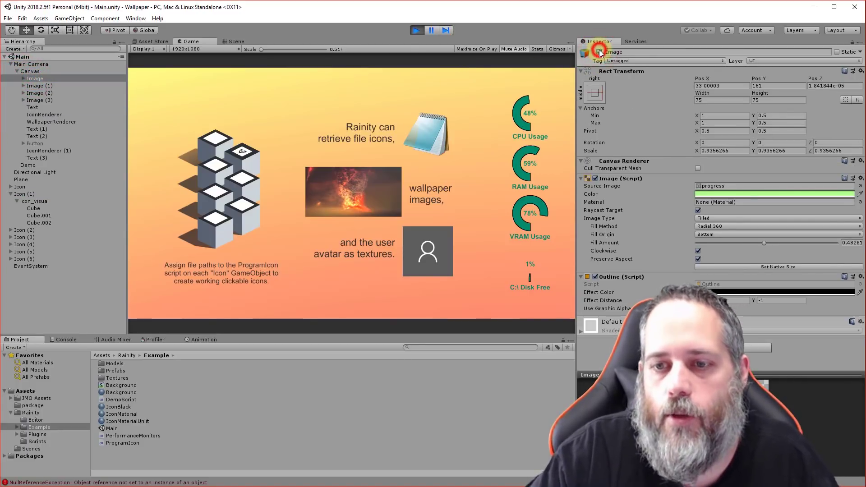
{"action": "left_click", "coordinate": [49, 85]}
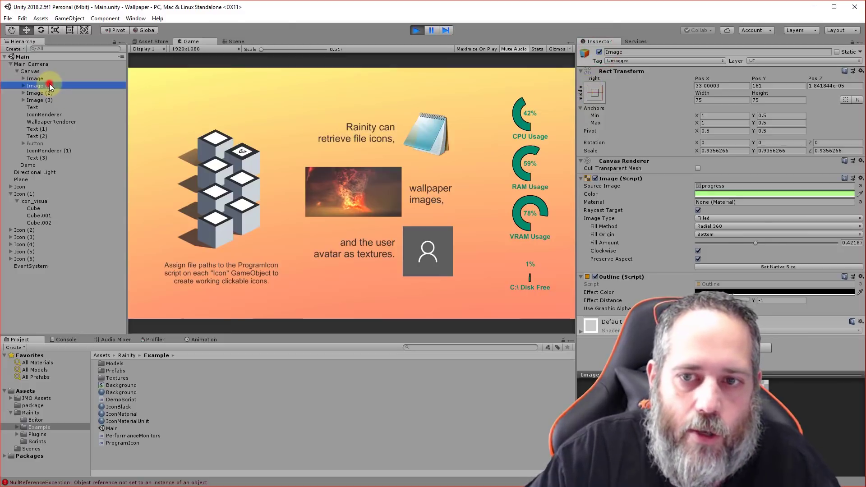
{"action": "left_click", "coordinate": [46, 93]}
{"action": "left_click", "coordinate": [46, 99]}
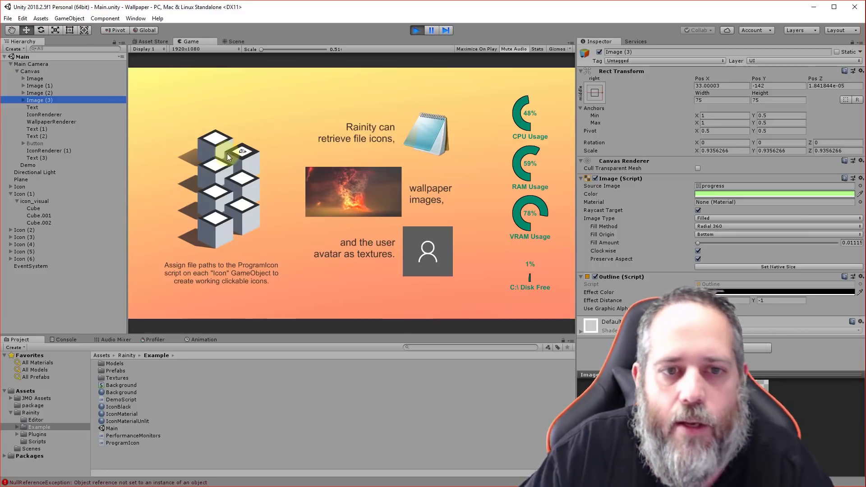
Step: Click cube icons in the running scene until the Pantheon Patcher program opens
{"action": "left_click", "coordinate": [218, 164]}
{"action": "left_click", "coordinate": [243, 183]}
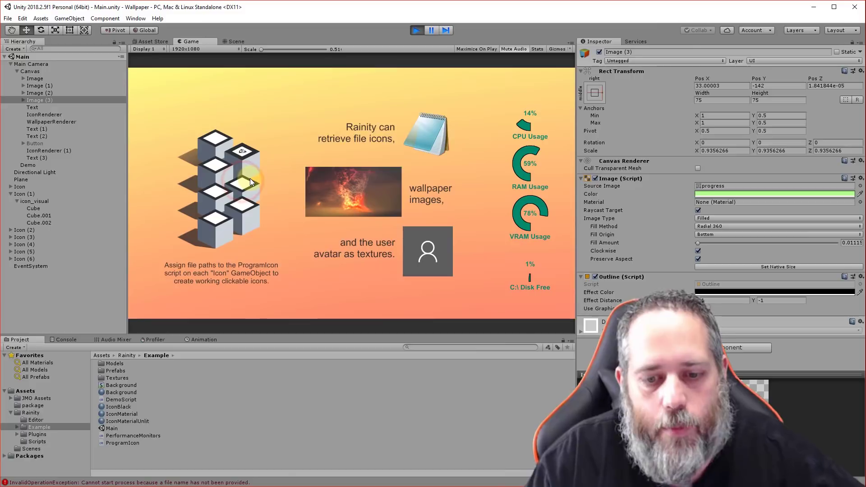
{"action": "left_click", "coordinate": [250, 178]}
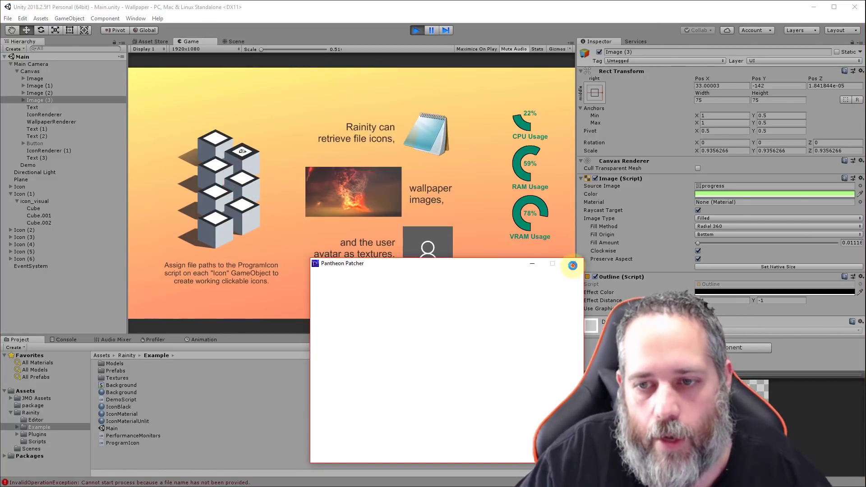
Step: Close the Pantheon game launcher and start the built Wallpaper player with Play!
{"action": "left_click", "coordinate": [571, 264]}
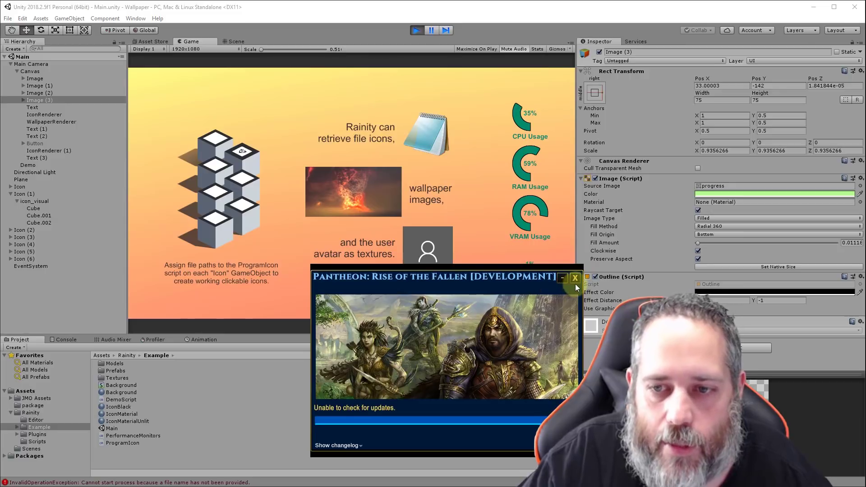
{"action": "left_click", "coordinate": [575, 277]}
{"action": "left_click", "coordinate": [399, 78]}
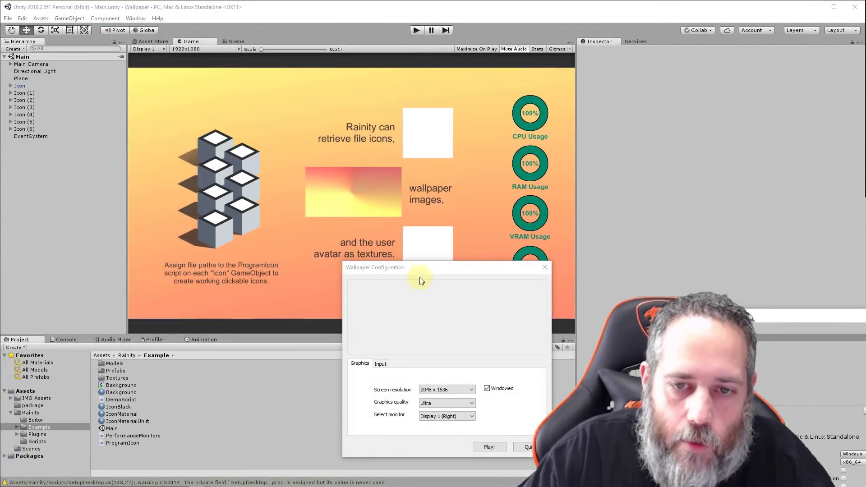
{"action": "left_click", "coordinate": [491, 447]}
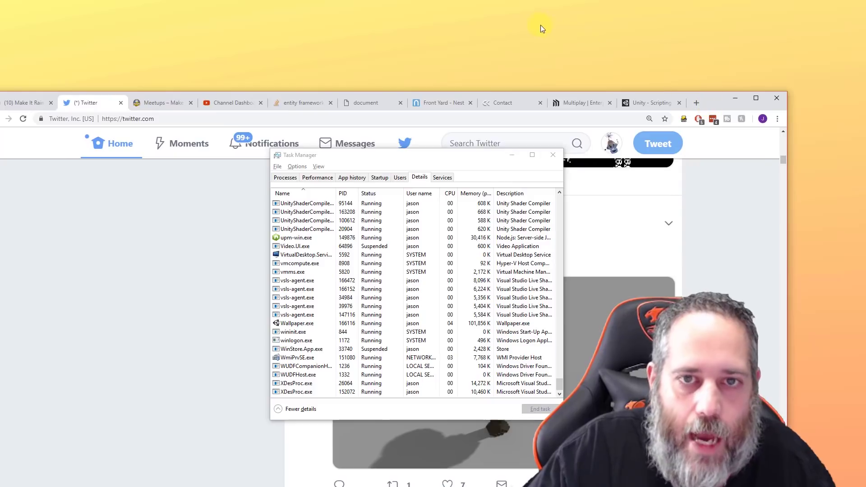
Step: Click the live wallpaper on the desktop behind Task Manager to test interacting with it
{"action": "left_click", "coordinate": [496, 34]}
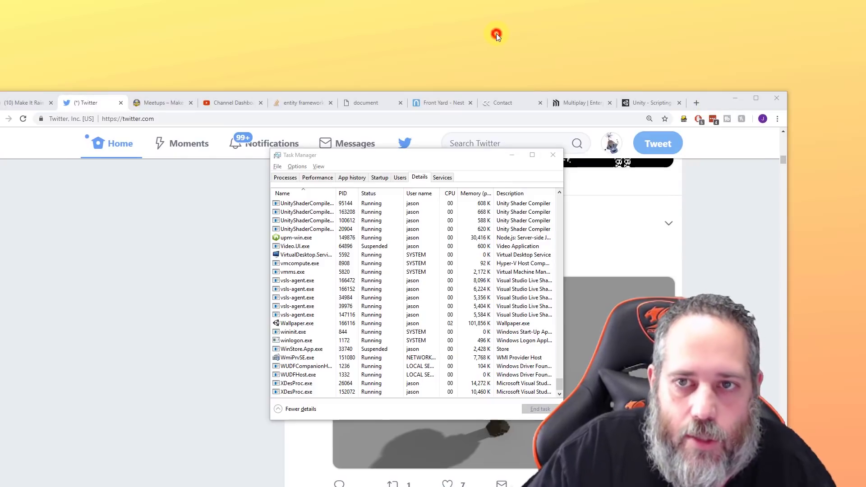
{"action": "left_click", "coordinate": [393, 36]}
{"action": "left_click", "coordinate": [215, 53]}
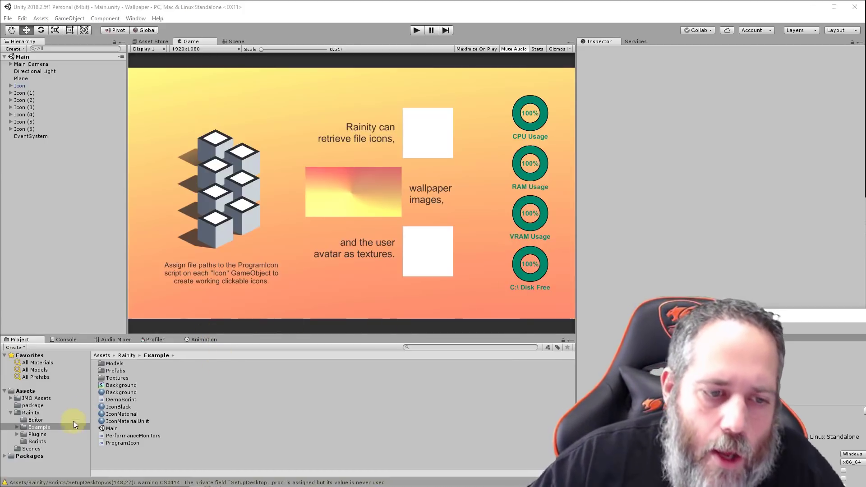
Step: Open the particles scene from Assets and move Build Settings into view, particles at index 0
{"action": "left_click", "coordinate": [26, 390]}
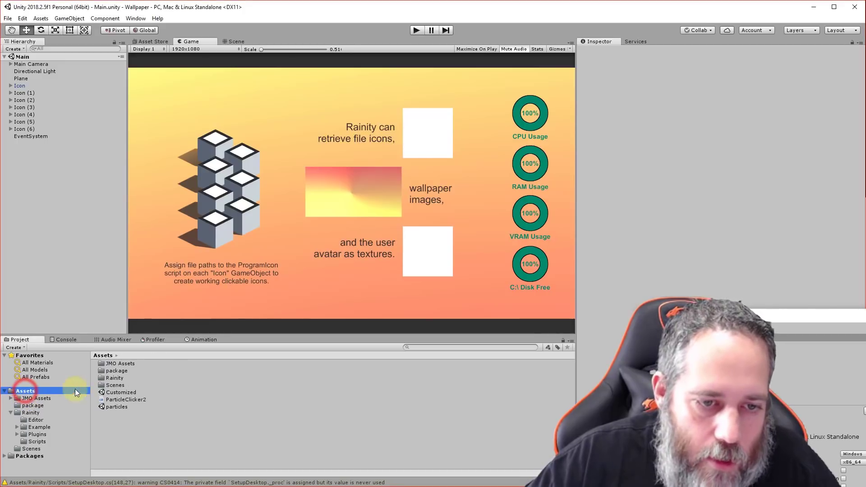
{"action": "double_click", "coordinate": [120, 407]}
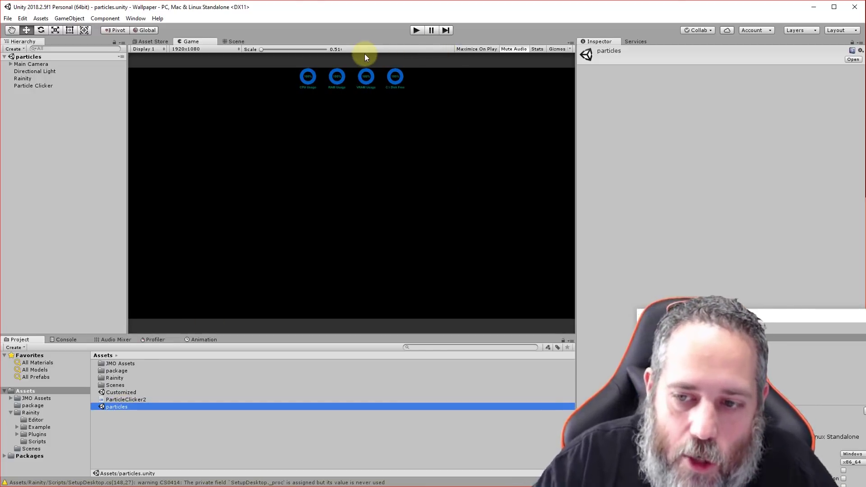
{"action": "left_click", "coordinate": [640, 345]}
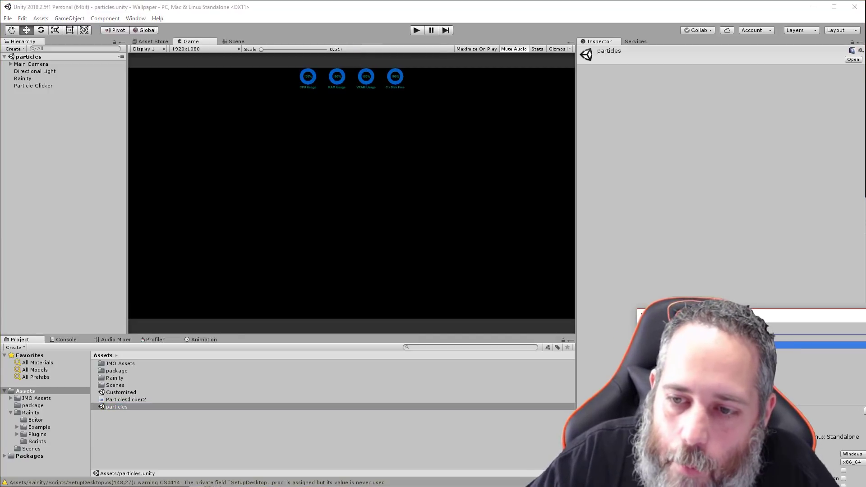
{"action": "left_click_drag", "start_coordinate": [678, 320], "coordinate": [543, 180]}
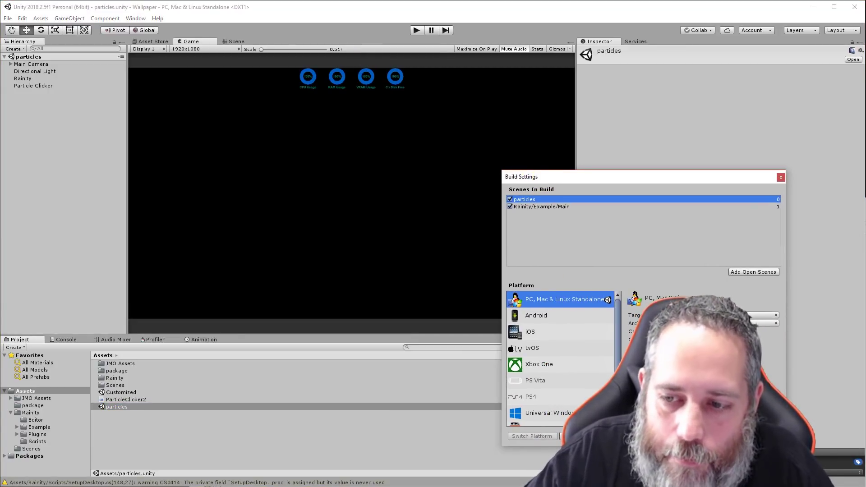
Step: Build the particles wallpaper to the Builds folder and launch it windowed at 2048 x 1536
{"action": "left_click", "coordinate": [733, 436]}
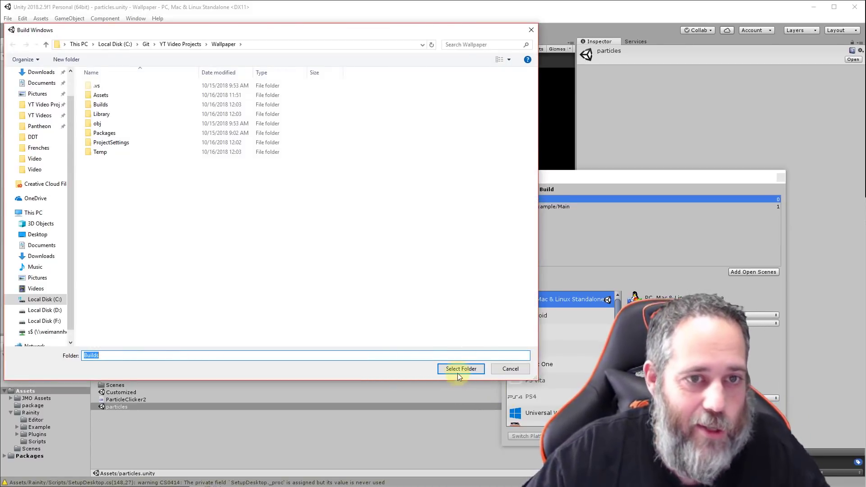
{"action": "left_click", "coordinate": [458, 369]}
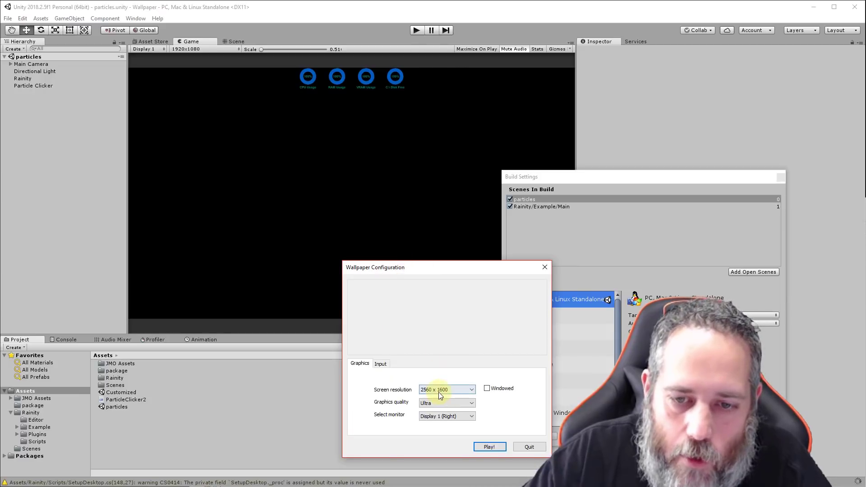
{"action": "left_click", "coordinate": [465, 391]}
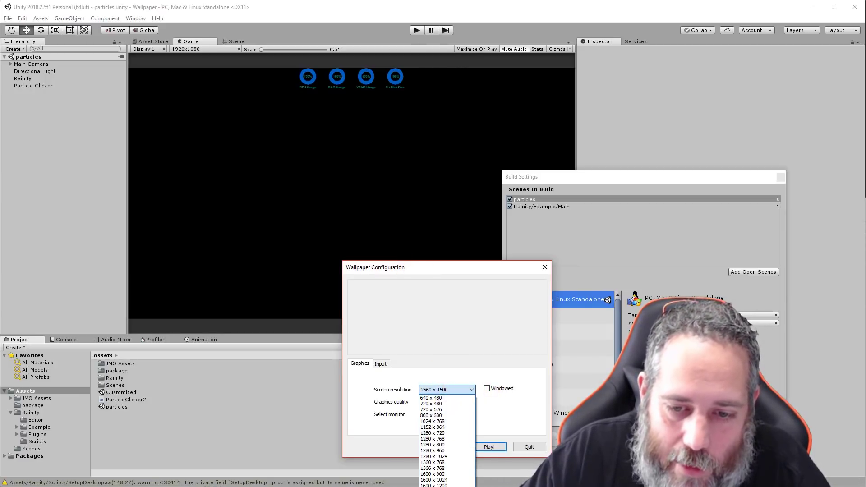
{"action": "key", "text": "Up"}
{"action": "key", "text": "Return"}
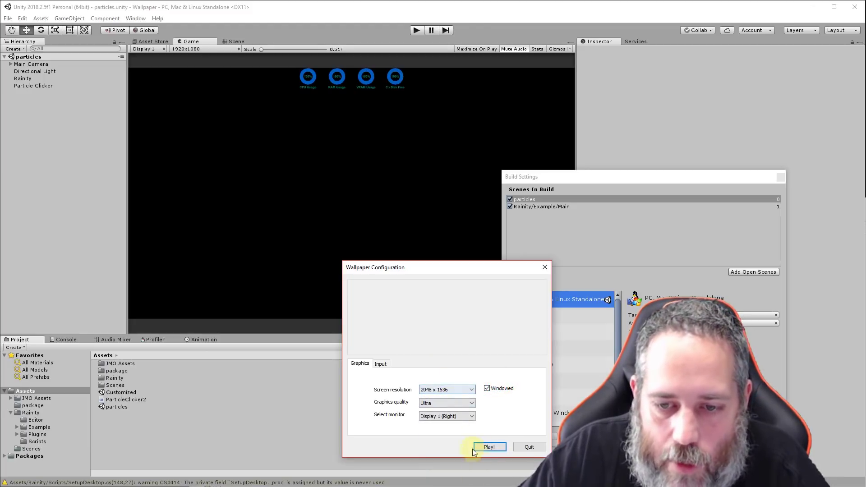
{"action": "left_click", "coordinate": [483, 452]}
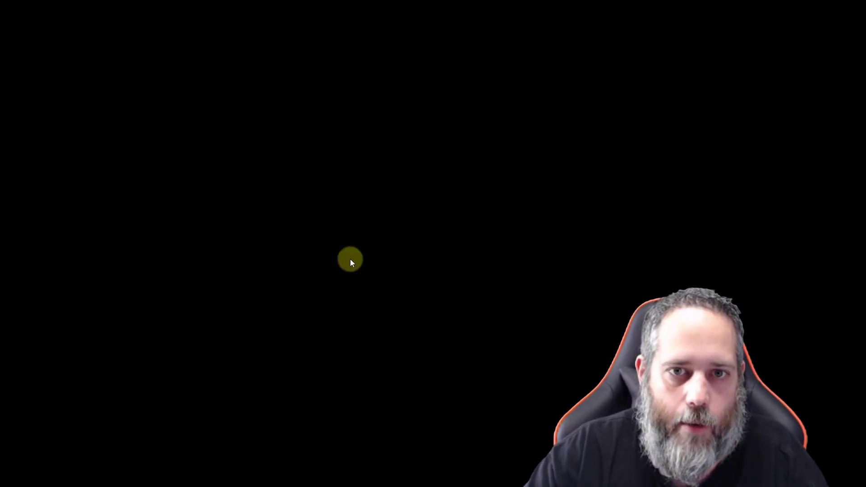
Step: Spawn four particle bursts across the black wallpaper, then close the player with Alt+F4
{"action": "left_click", "coordinate": [399, 234]}
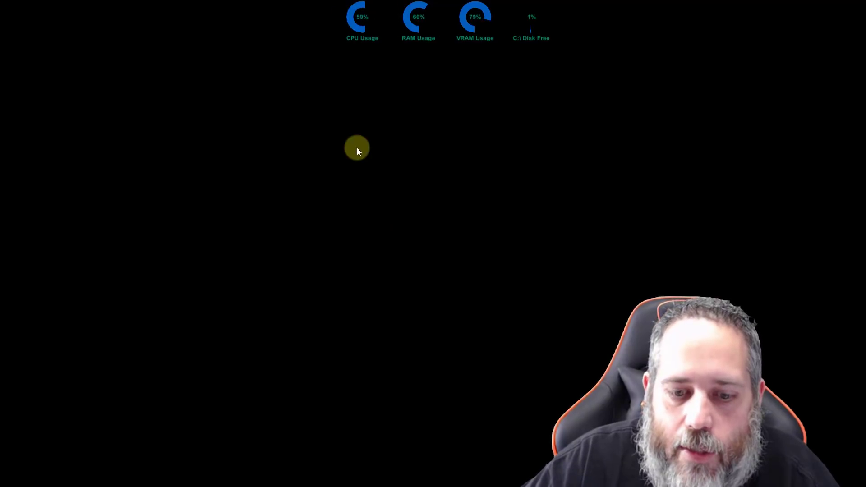
{"action": "left_click", "coordinate": [305, 190]}
{"action": "left_click", "coordinate": [188, 218]}
{"action": "left_click", "coordinate": [143, 122]}
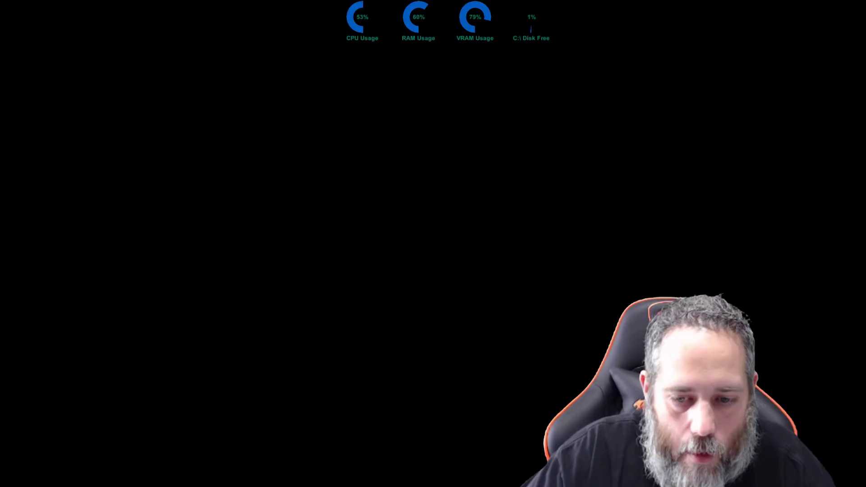
{"action": "key", "text": "alt+F4"}
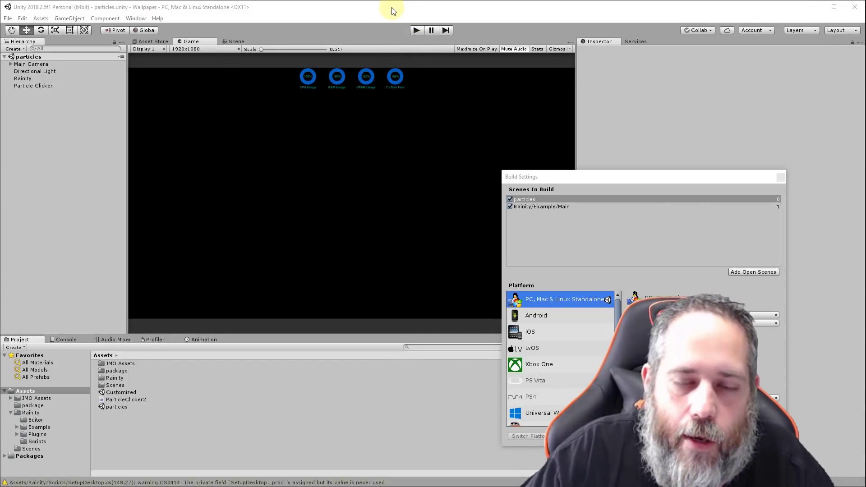
{"action": "left_click_drag", "start_coordinate": [391, 10], "coordinate": [464, 22]}
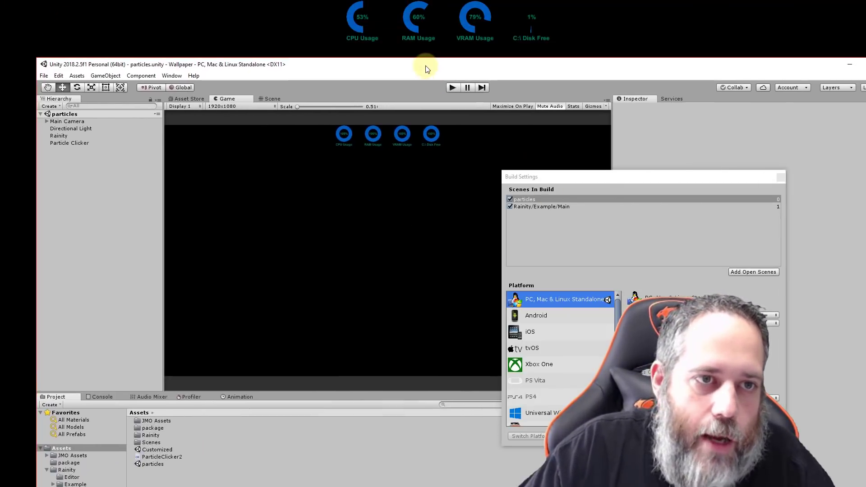
{"action": "left_click_drag", "start_coordinate": [427, 68], "coordinate": [427, 65]}
{"action": "left_click", "coordinate": [272, 19]}
{"action": "left_click", "coordinate": [148, 24]}
{"action": "left_click", "coordinate": [288, 15]}
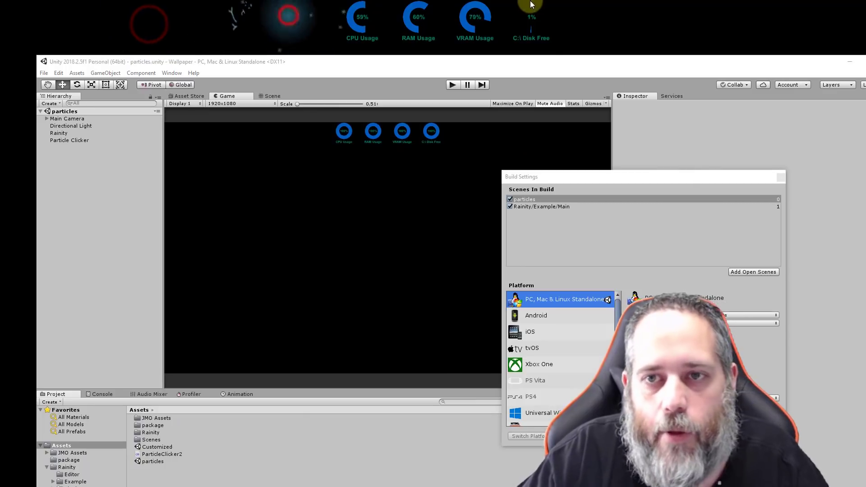
{"action": "left_click", "coordinate": [565, 13]}
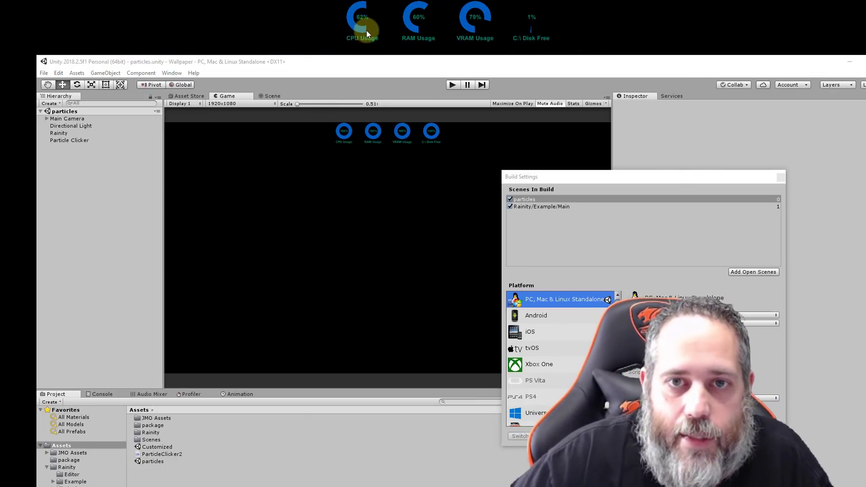
{"action": "left_click_drag", "start_coordinate": [371, 68], "coordinate": [335, 10]}
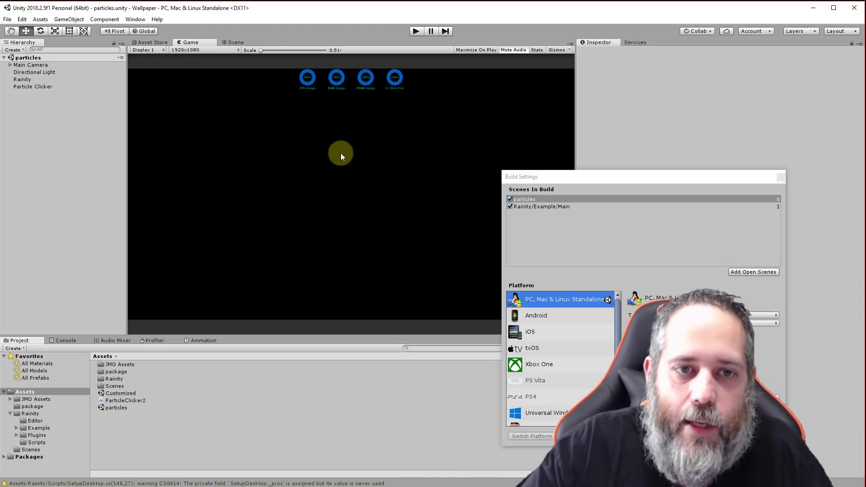
Step: Select Rainity, dismiss Build Settings, and set its Window Offset Y to -40
{"action": "left_click", "coordinate": [32, 80]}
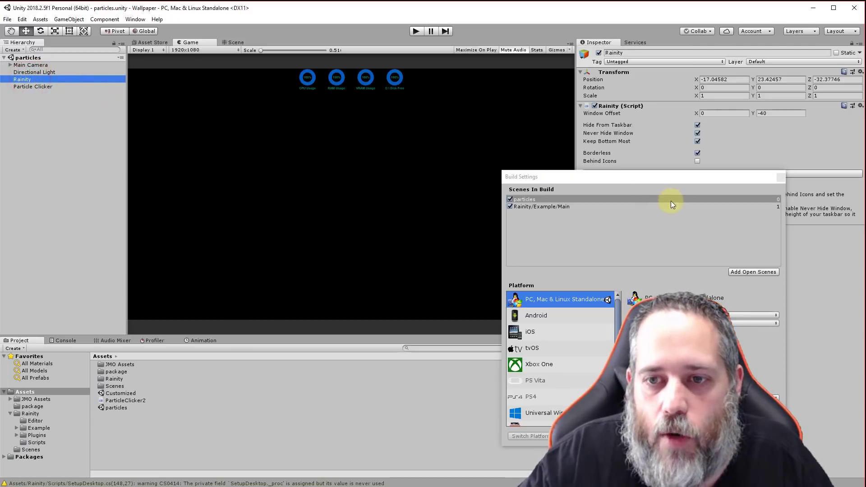
{"action": "left_click_drag", "start_coordinate": [656, 178], "coordinate": [370, 159]}
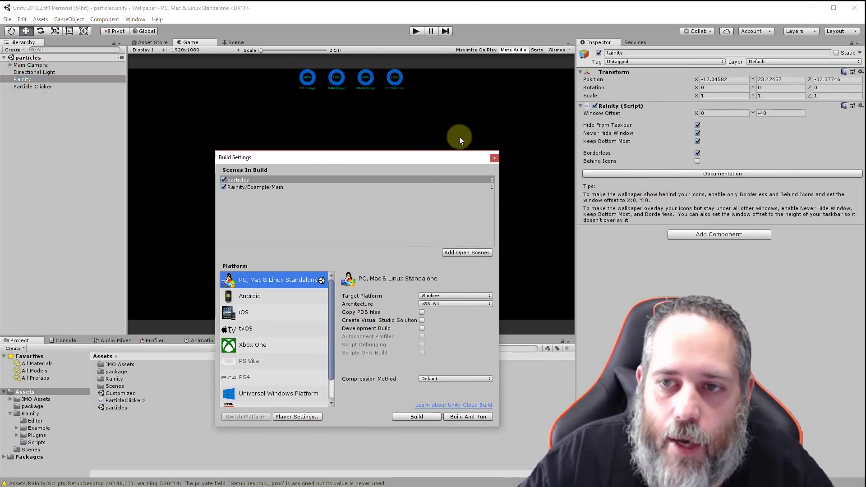
{"action": "left_click", "coordinate": [495, 158]}
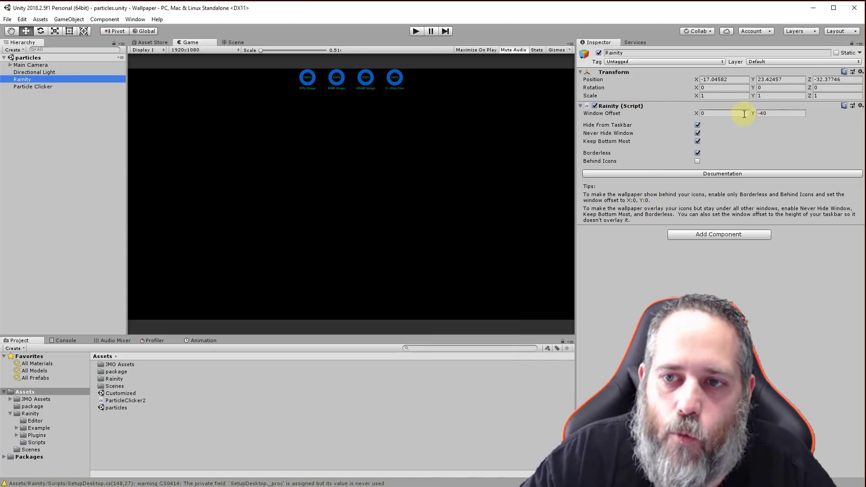
{"action": "left_click", "coordinate": [769, 113]}
{"action": "type", "text": "-40"}
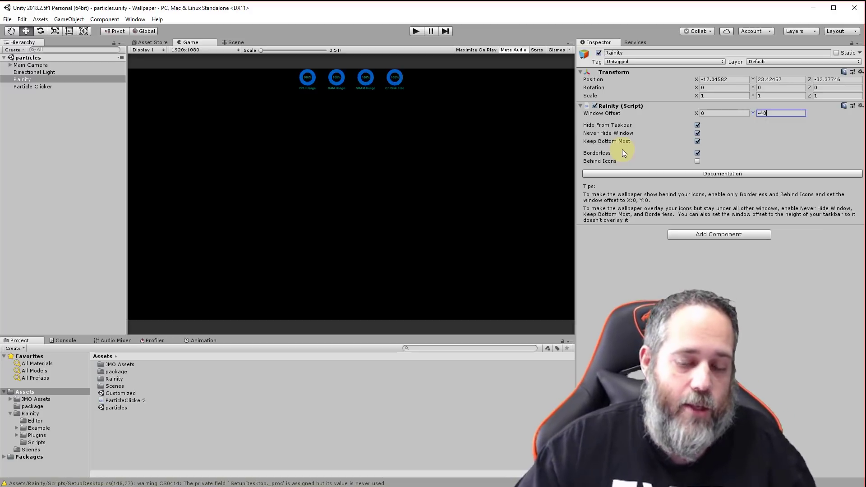
Step: Minimize the Unity Editor to reveal the running particle wallpaper and its gauges
{"action": "left_click", "coordinate": [813, 7]}
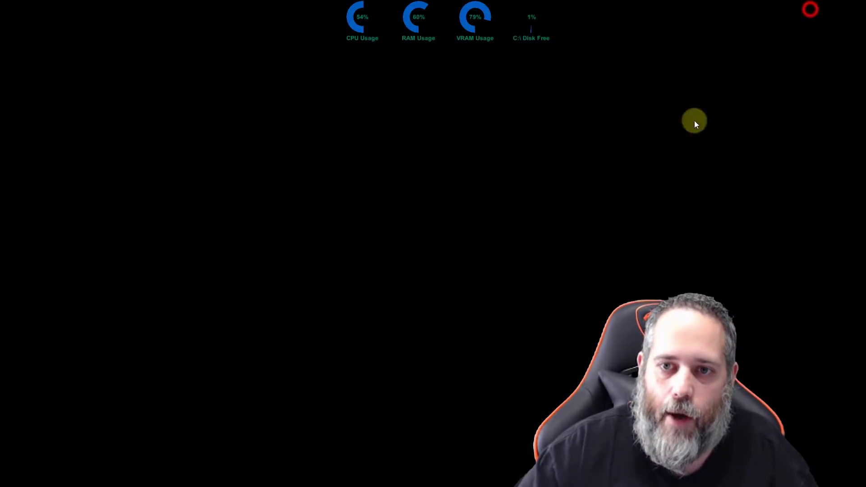